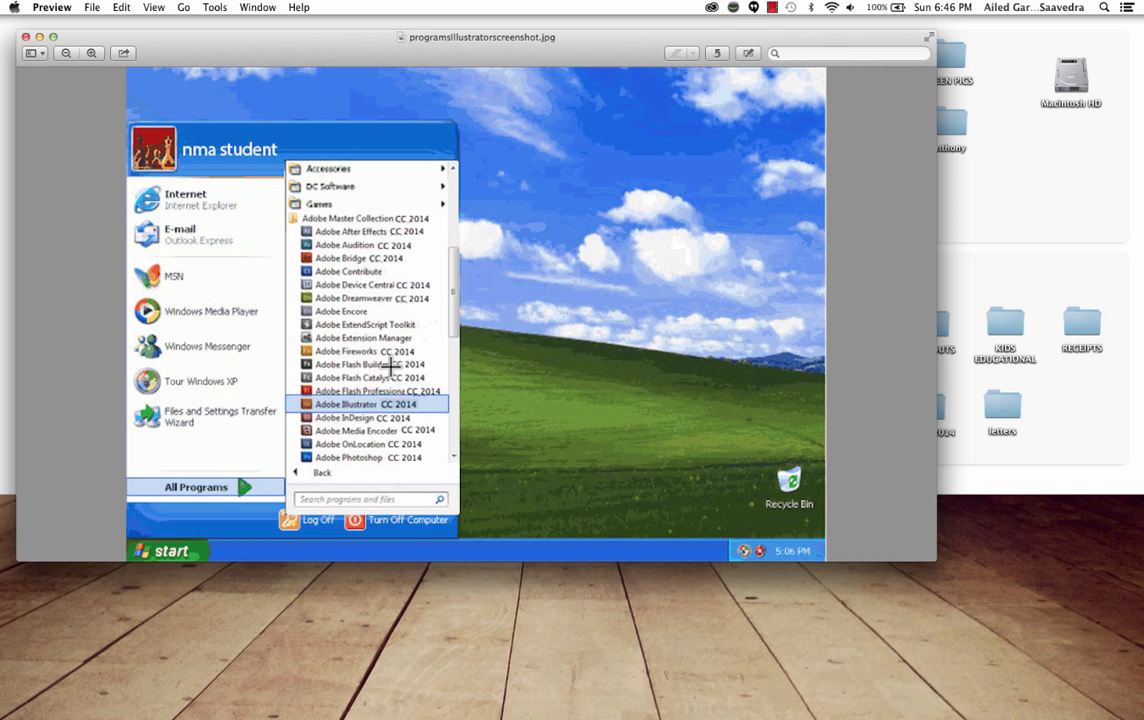
Close the open screenshot image and launch Adobe Illustrator CC 2014.
click(25, 37)
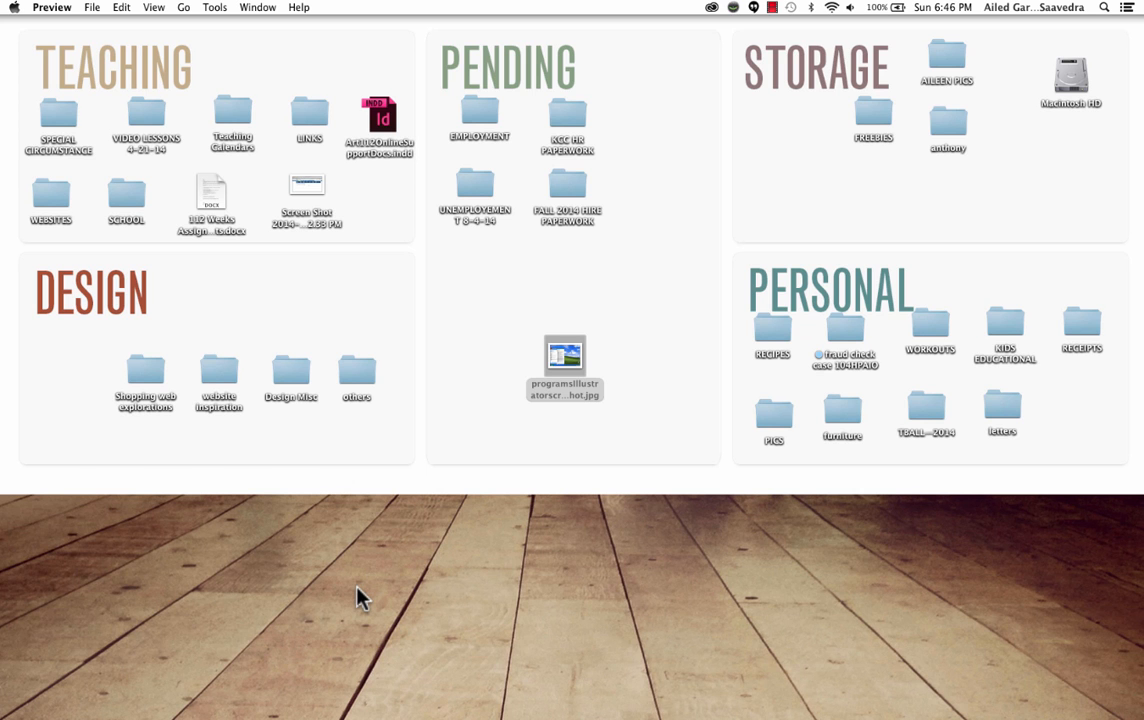
mouse_move(319, 708)
mouse_move(552, 716)
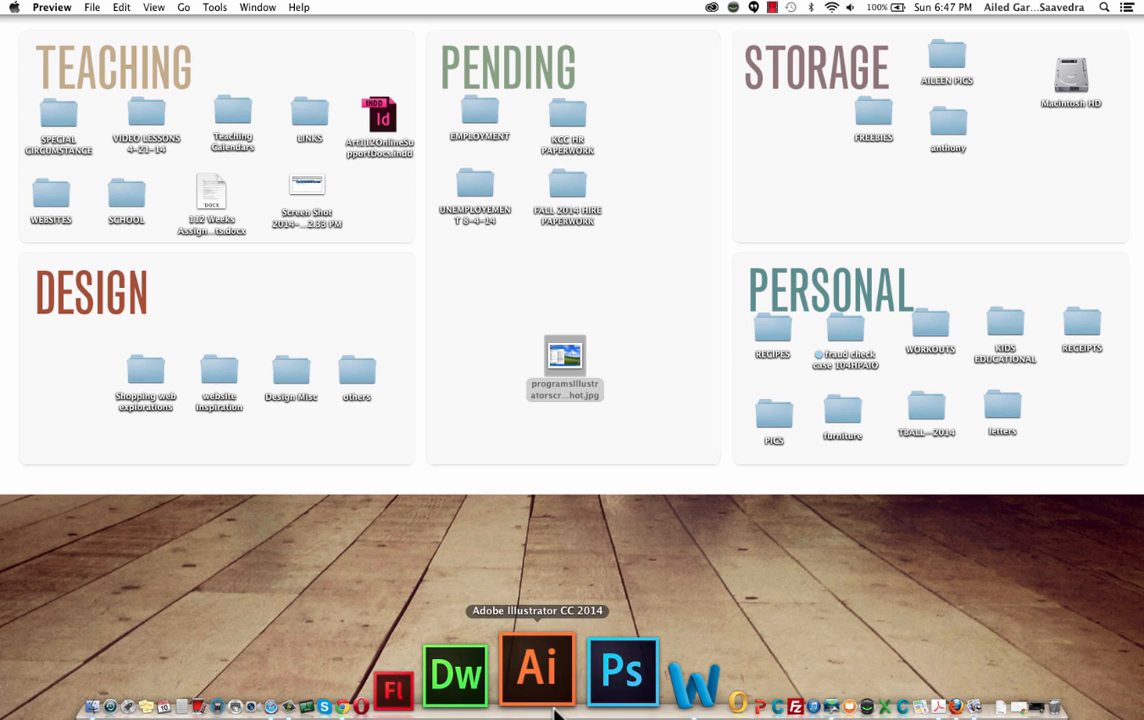
click(557, 710)
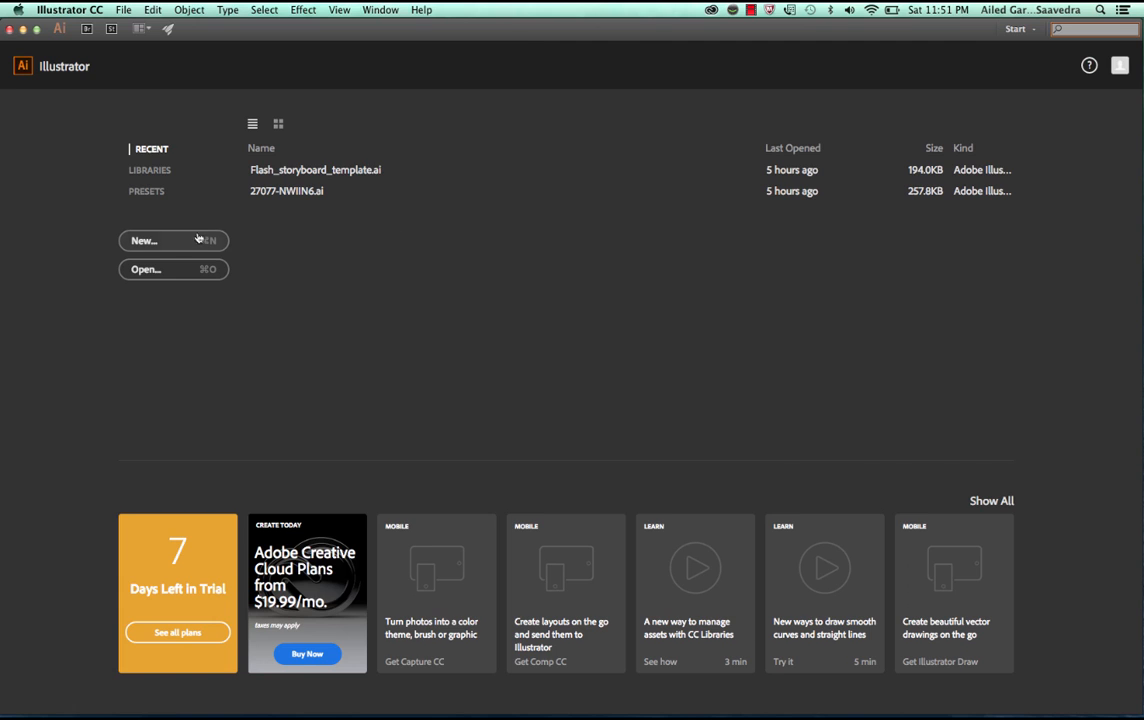
Start a new document named with the author's full name followed by TestingNewDocuments, using the Print profile.
click(157, 244)
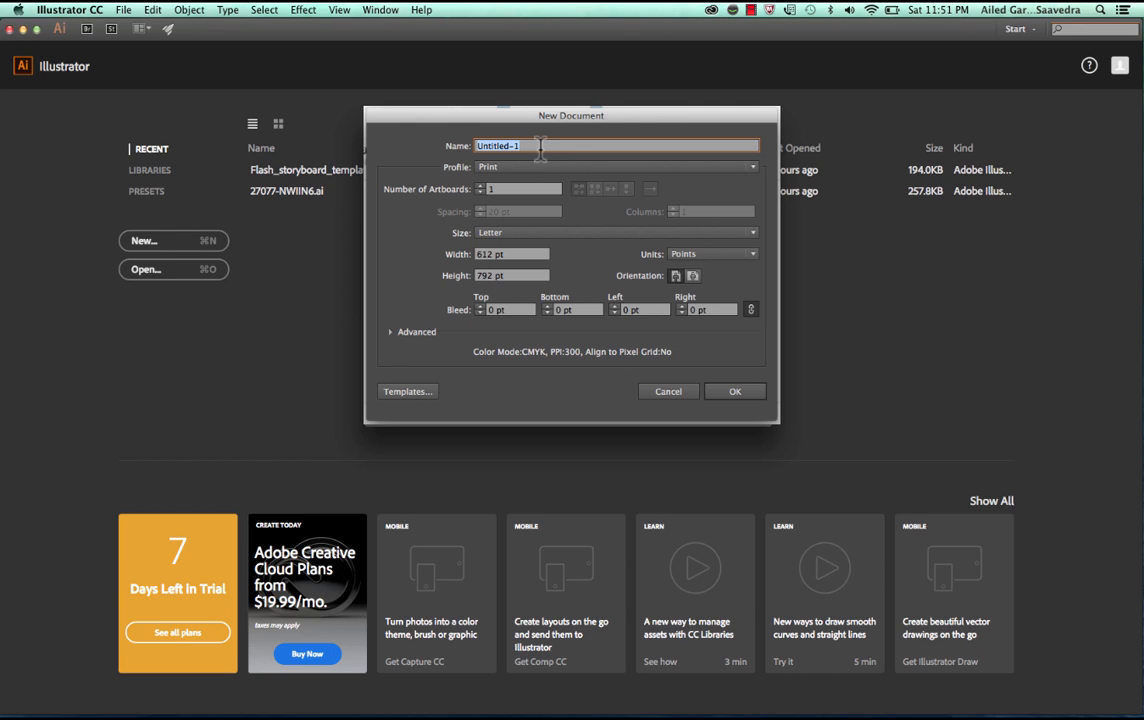
text(AiledGarcia)
text(TestingNewDoc)
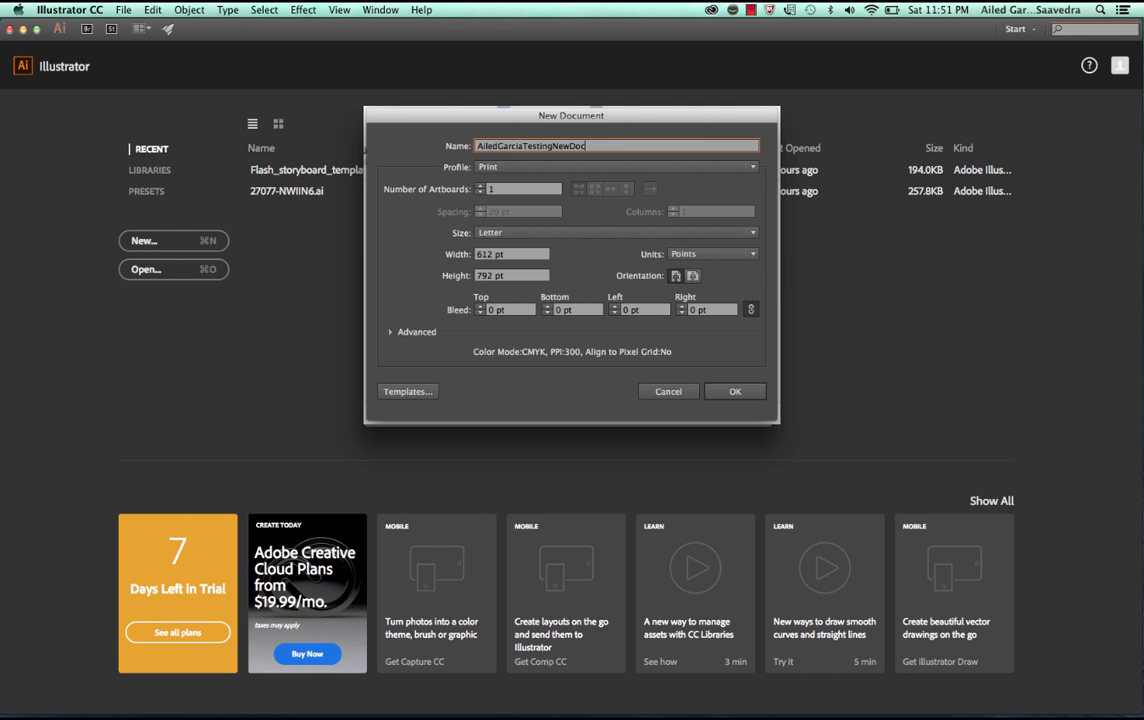
text(uments)
click(503, 168)
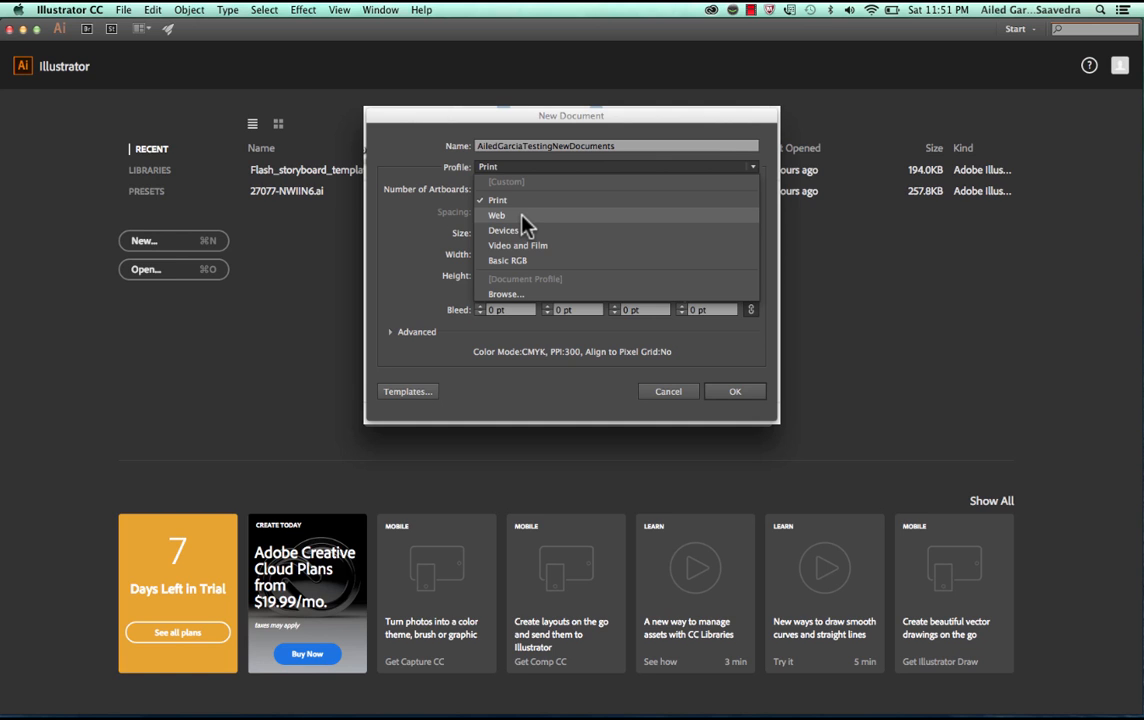
click(522, 201)
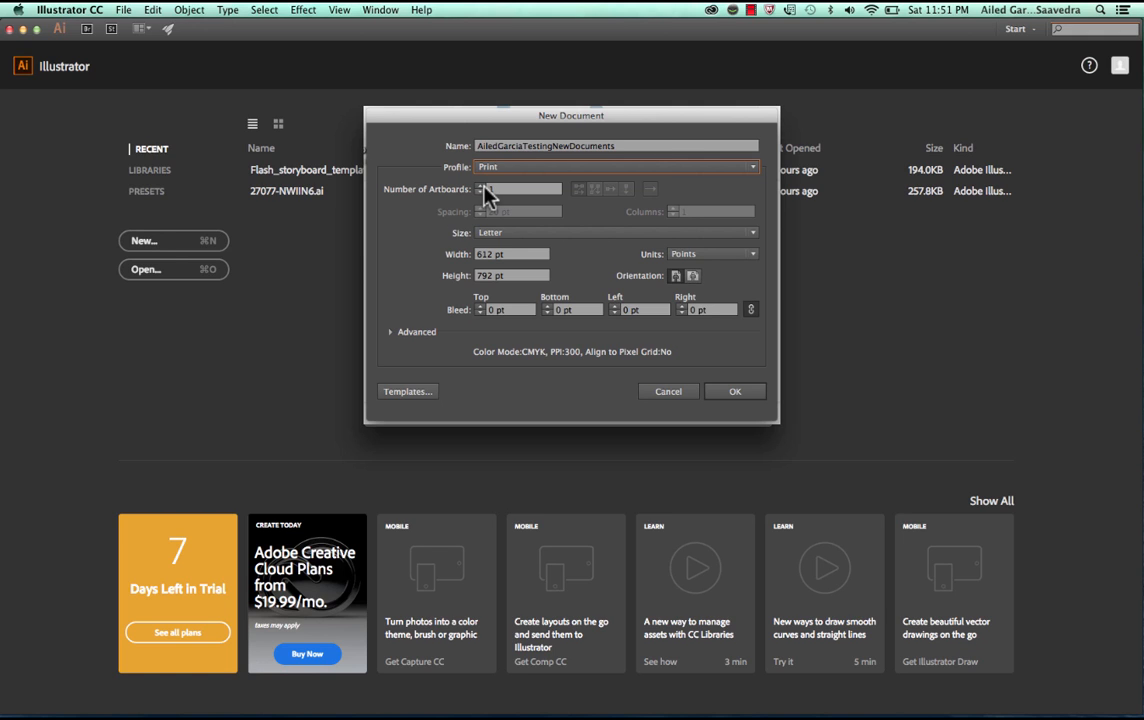
Keep the Letter page size and set the new document's units to inches.
click(515, 232)
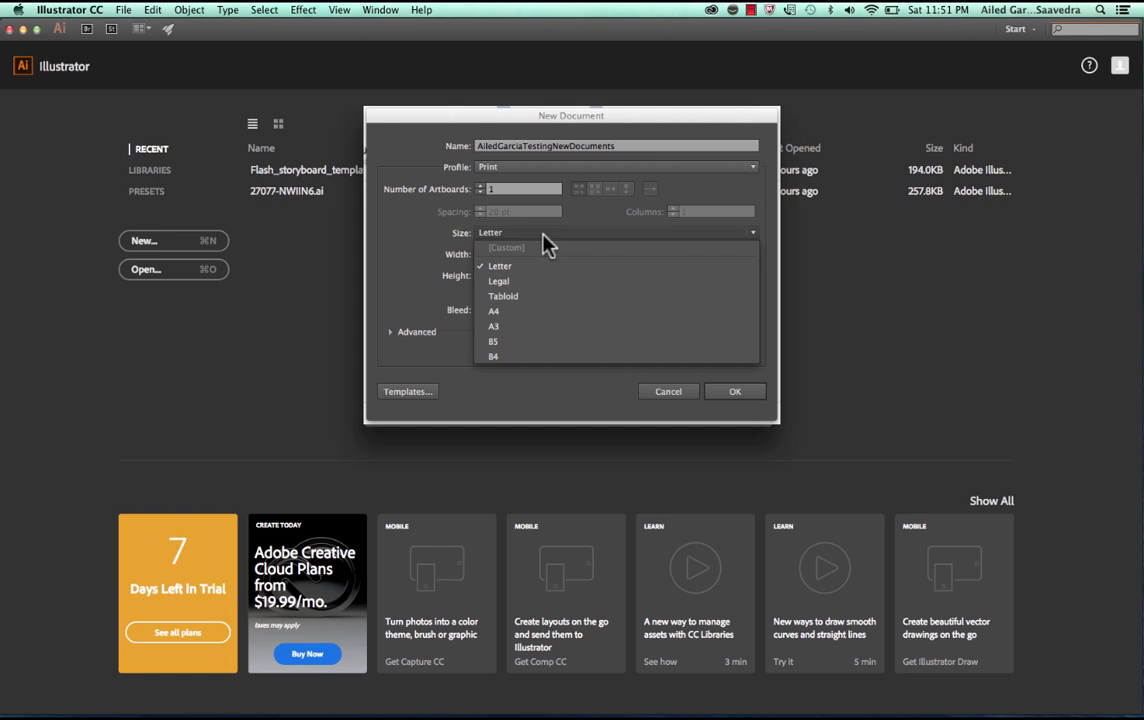
click(554, 242)
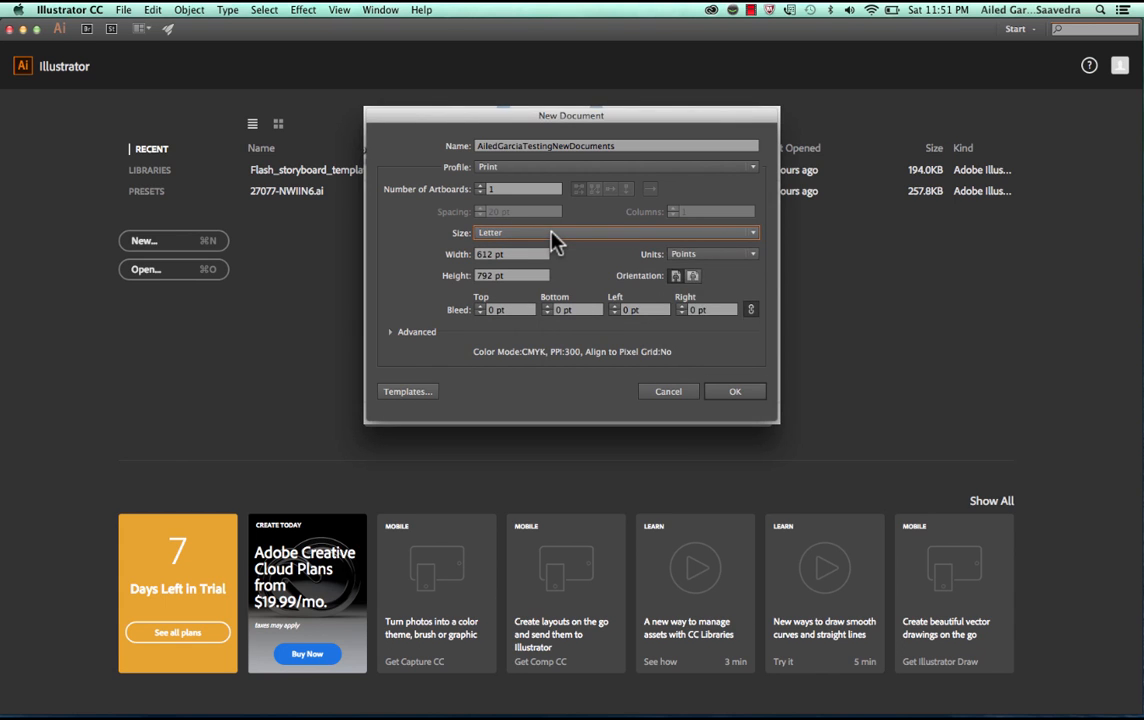
click(707, 253)
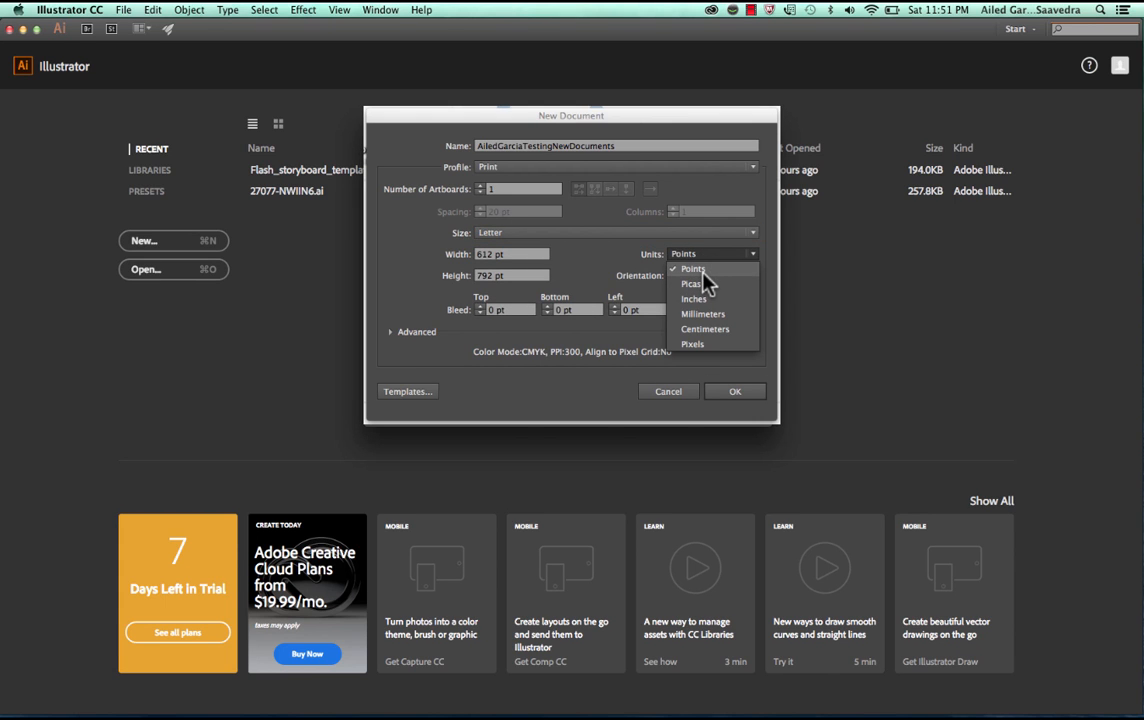
click(704, 299)
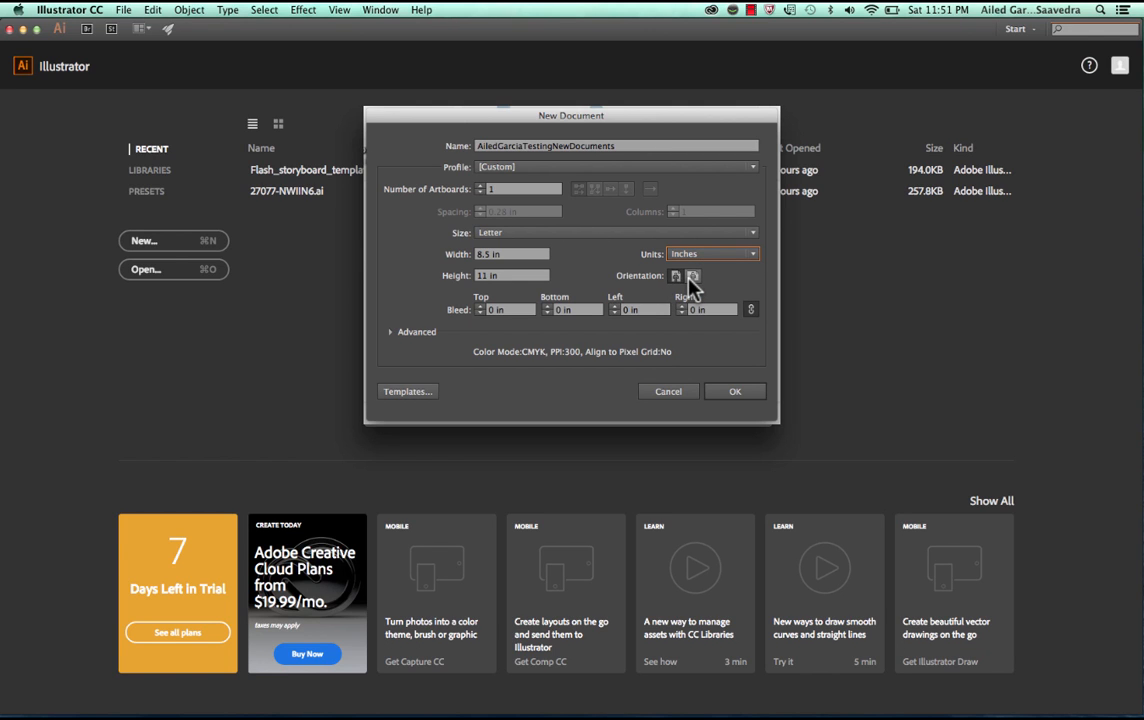
Switch the page orientation between landscape and portrait, ending on portrait.
key(Tab)
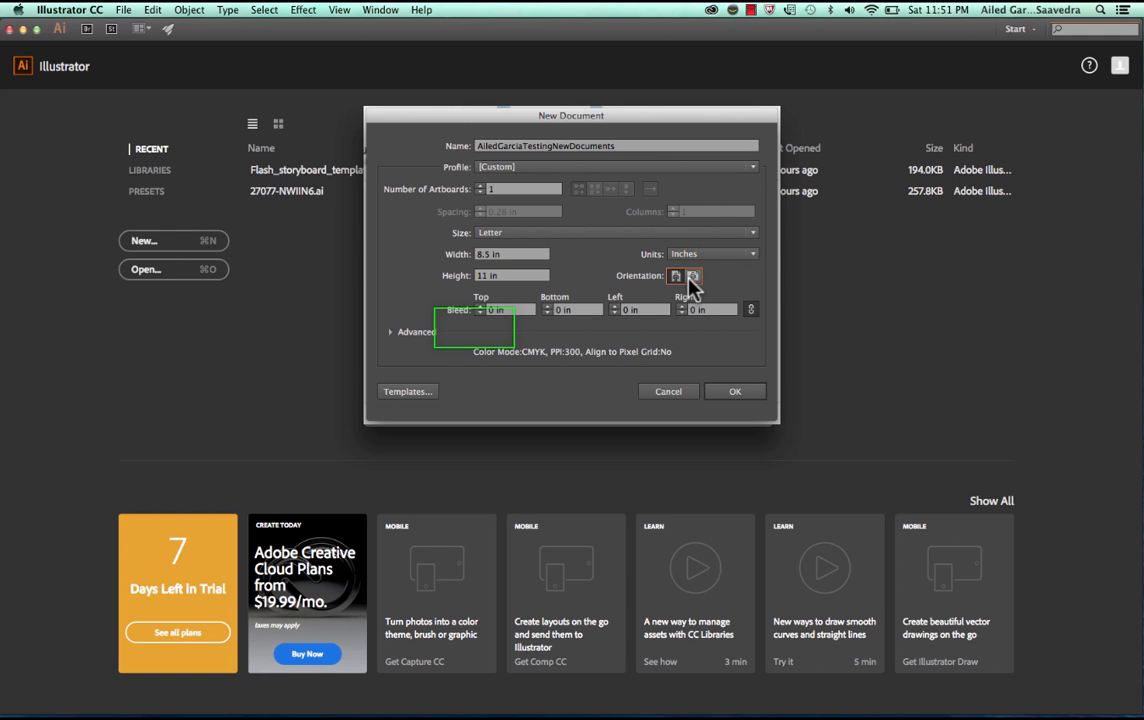
click(692, 277)
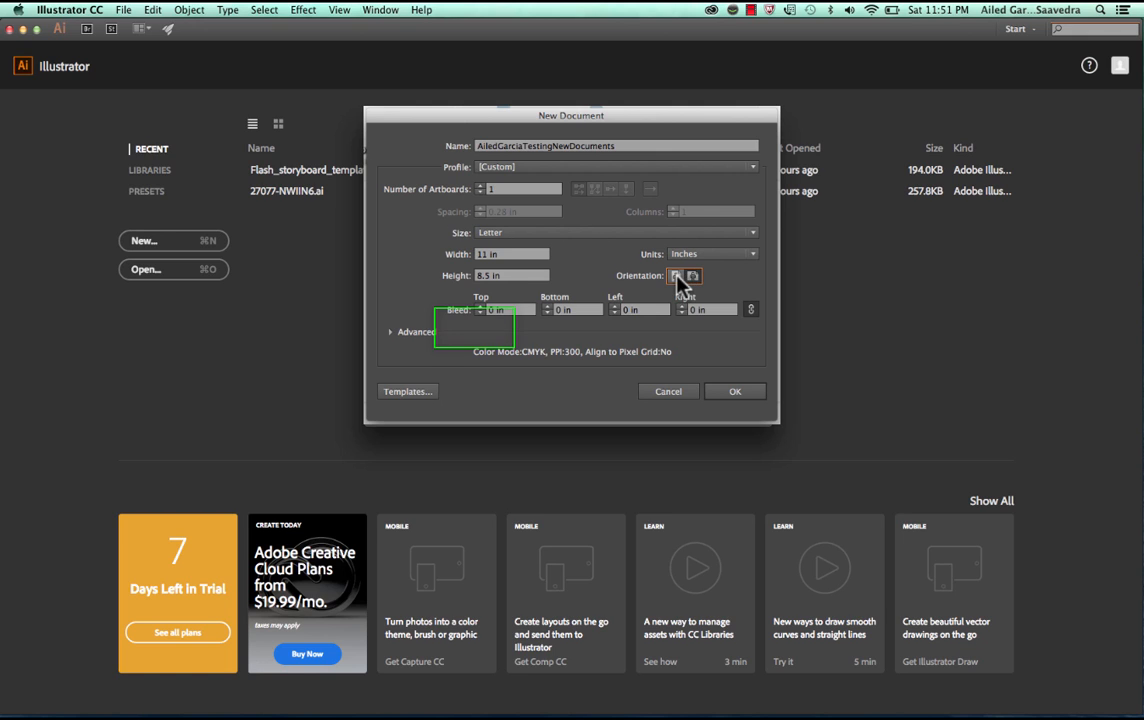
click(676, 277)
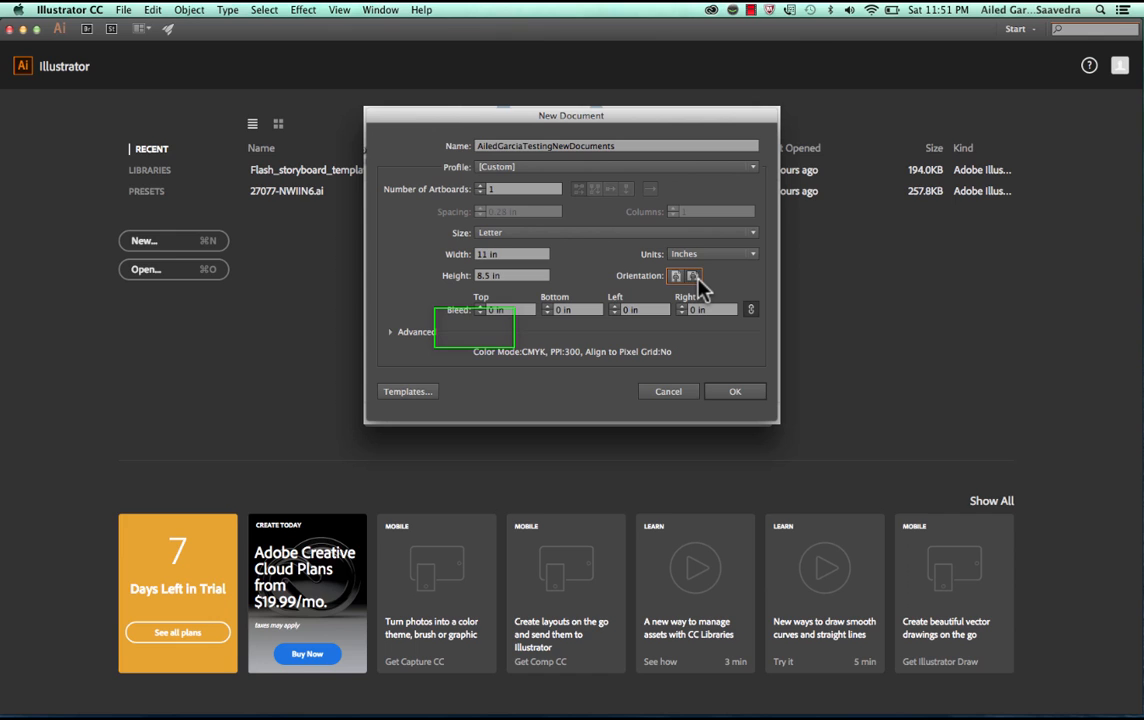
click(692, 278)
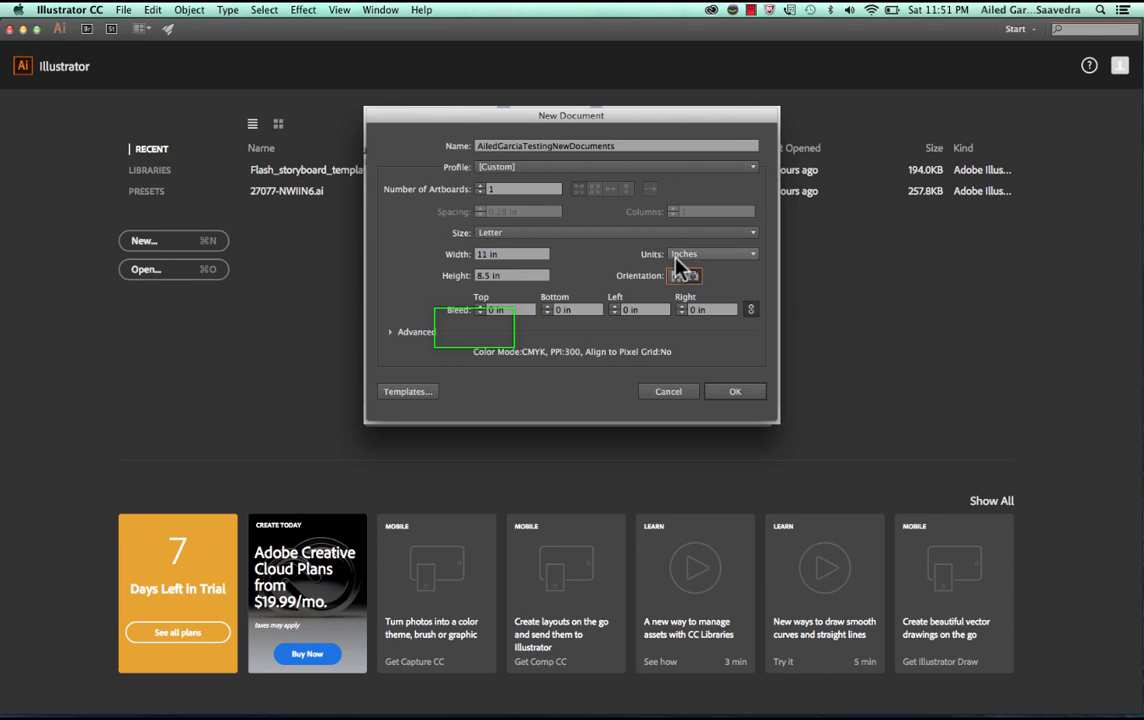
click(676, 277)
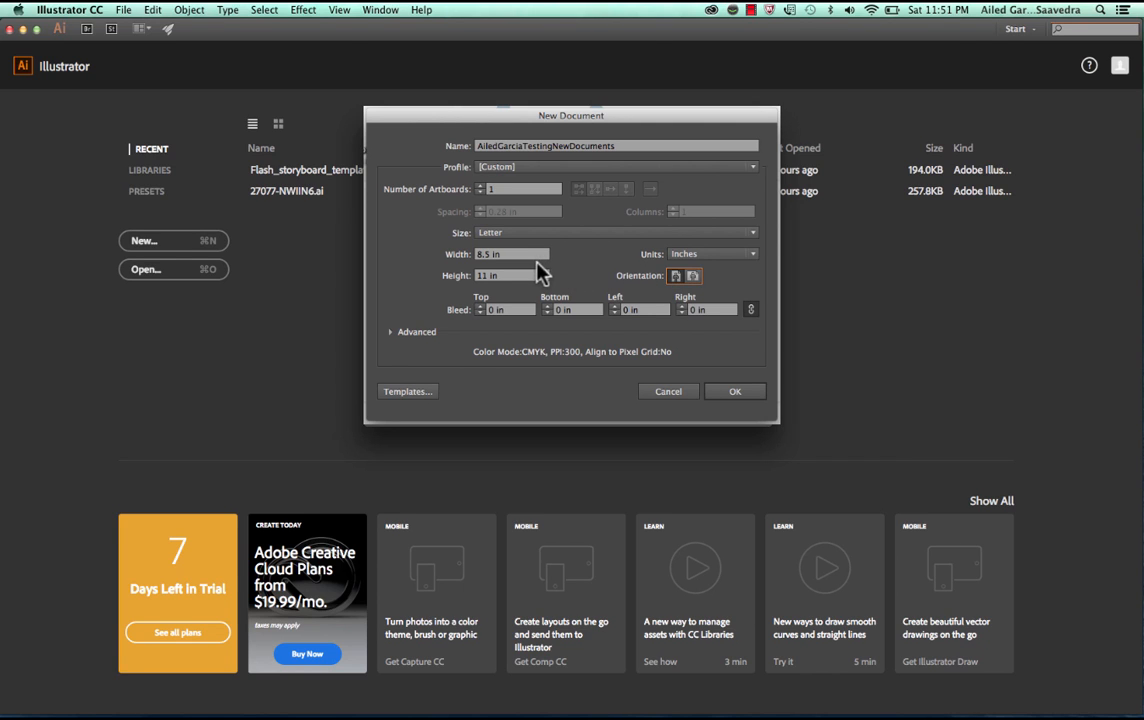
Set the page width to 8 in and the height to 10 in, and create the document.
click(508, 259)
text(8)
key(Tab)
text(10)
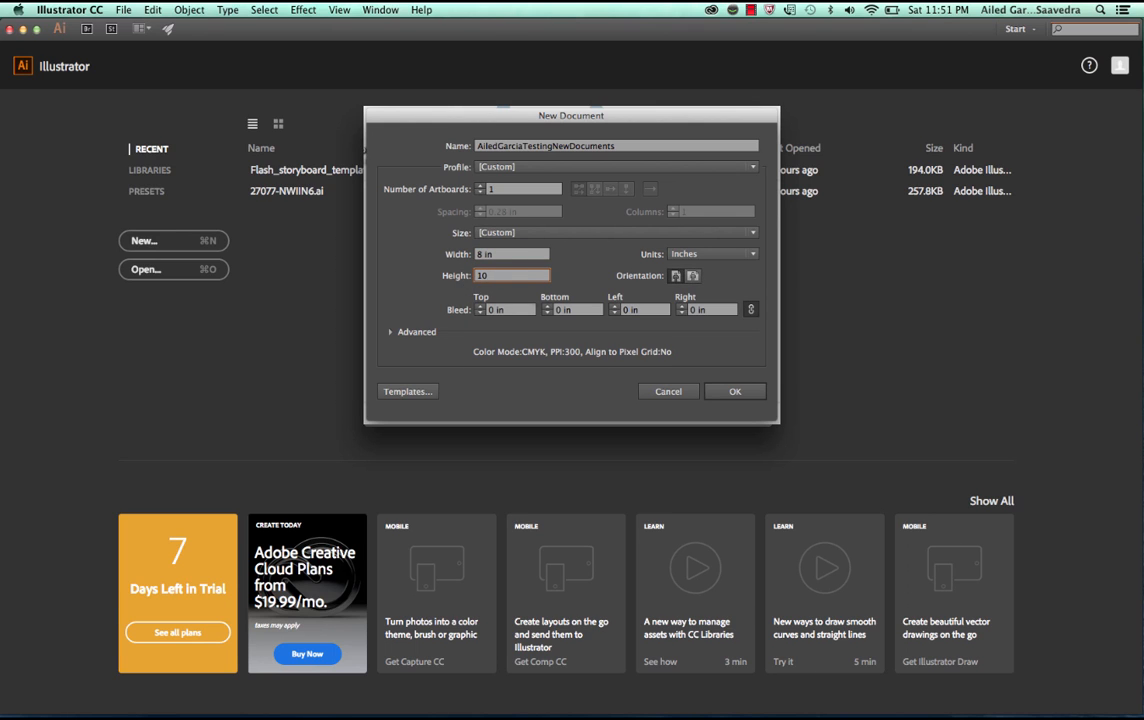
click(532, 255)
click(731, 394)
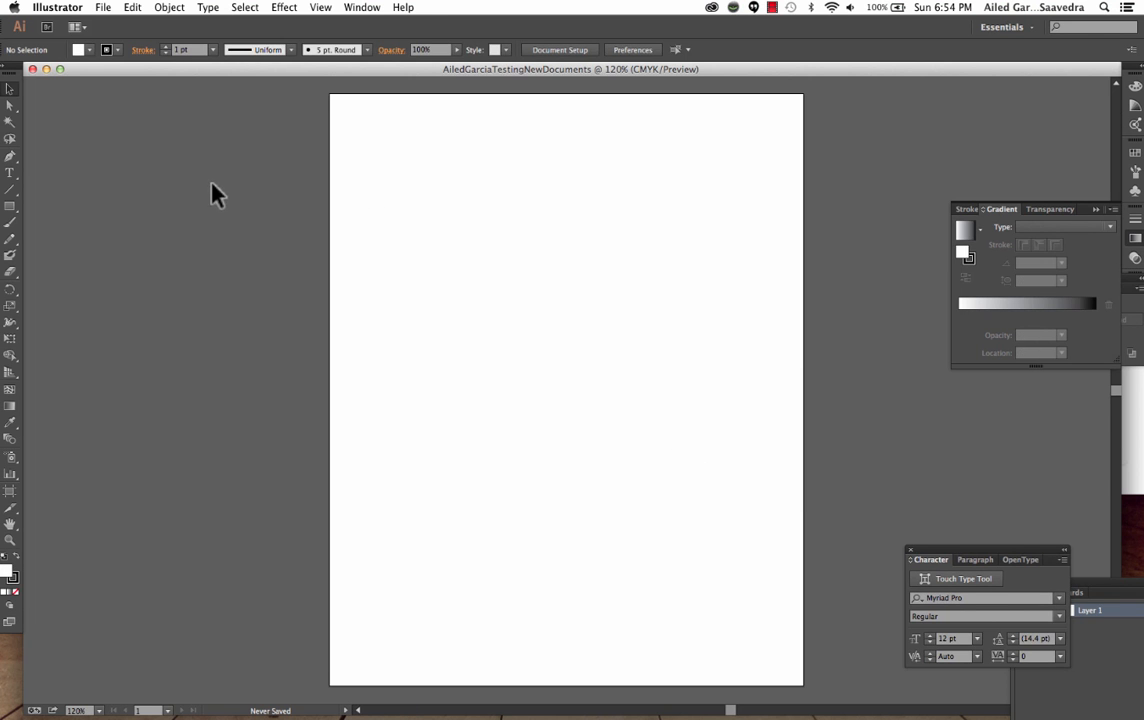
Draw a rectangle about 3.2 in wide and 2.5 in high in the upper part of the artboard.
click(11, 208)
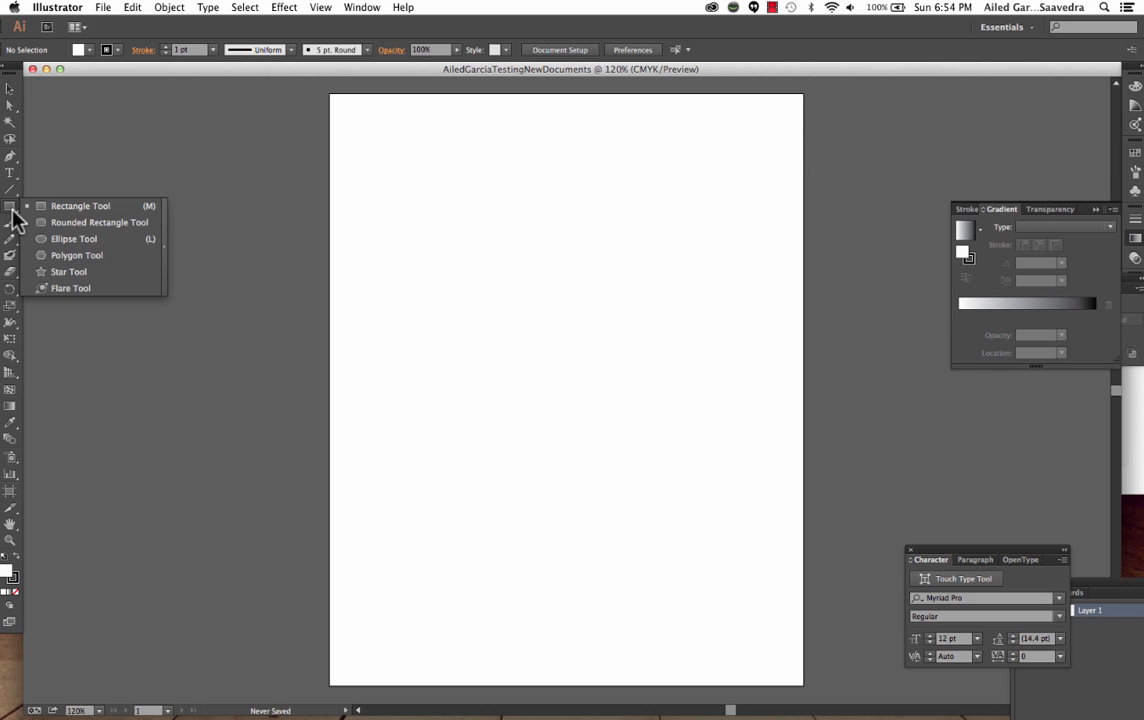
mouse_move(481, 200)
mouse_down()
mouse_move(605, 263)
mouse_move(659, 314)
mouse_move(671, 347)
mouse_up()
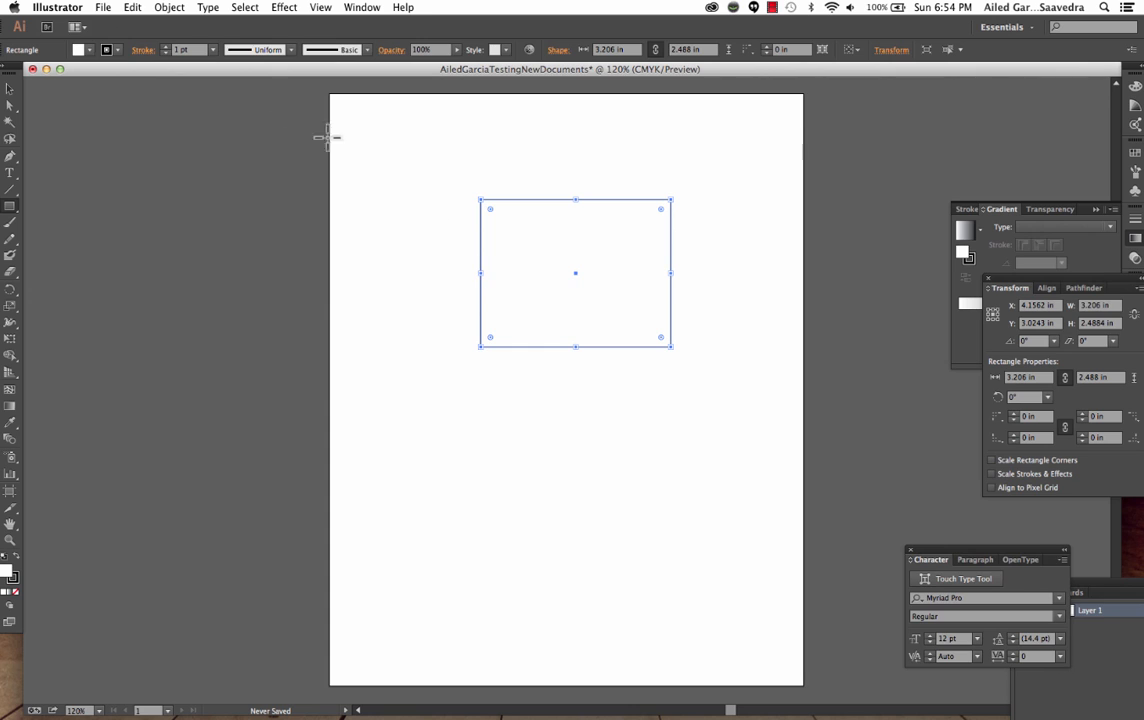
Start saving the document under Save Folder on the Desktop, in a new folder named with the author's full name plus _DontDelete.
click(104, 9)
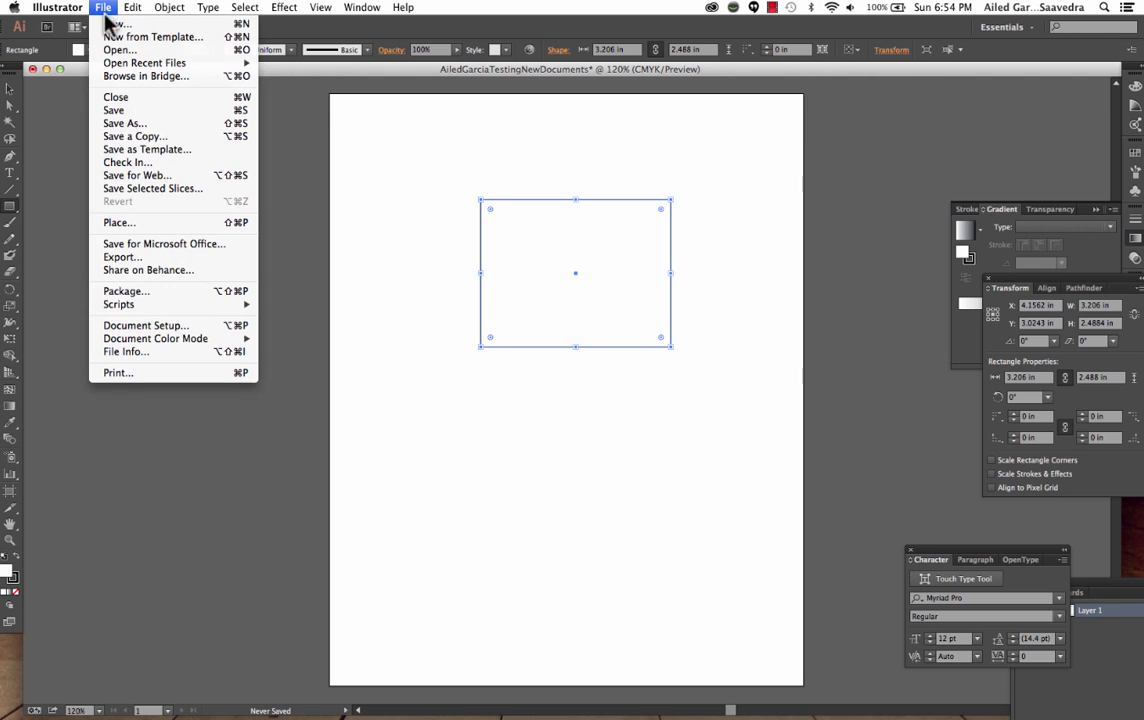
click(118, 124)
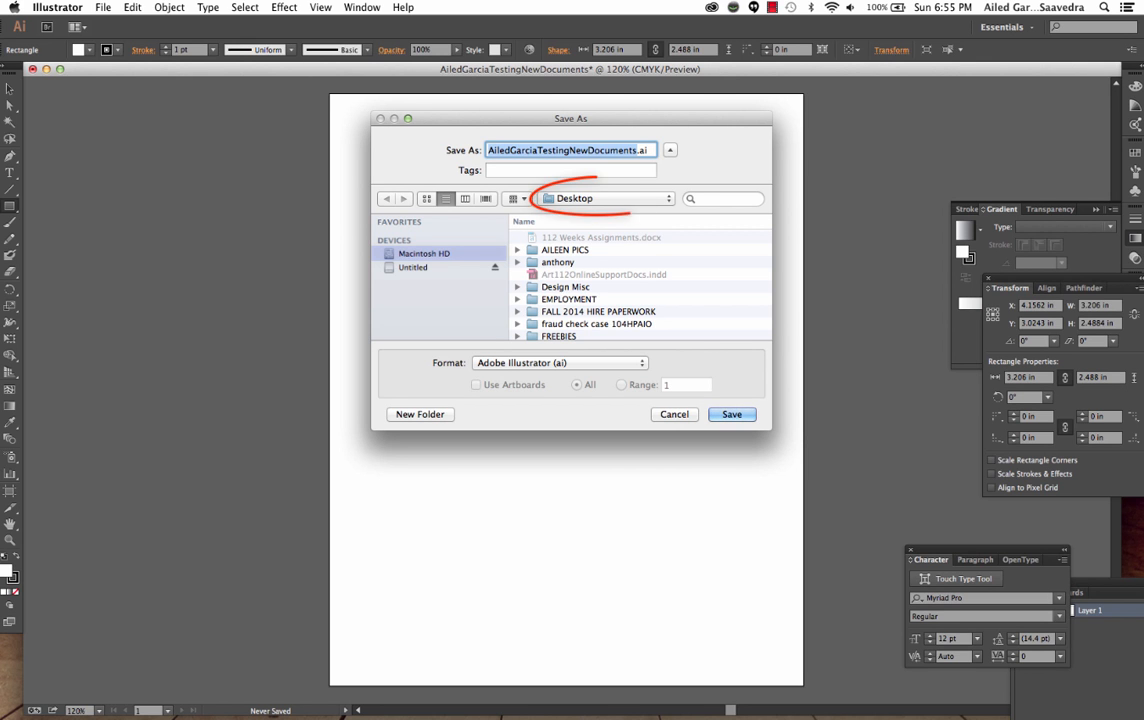
scroll(567, 250, down, 10)
click(576, 274)
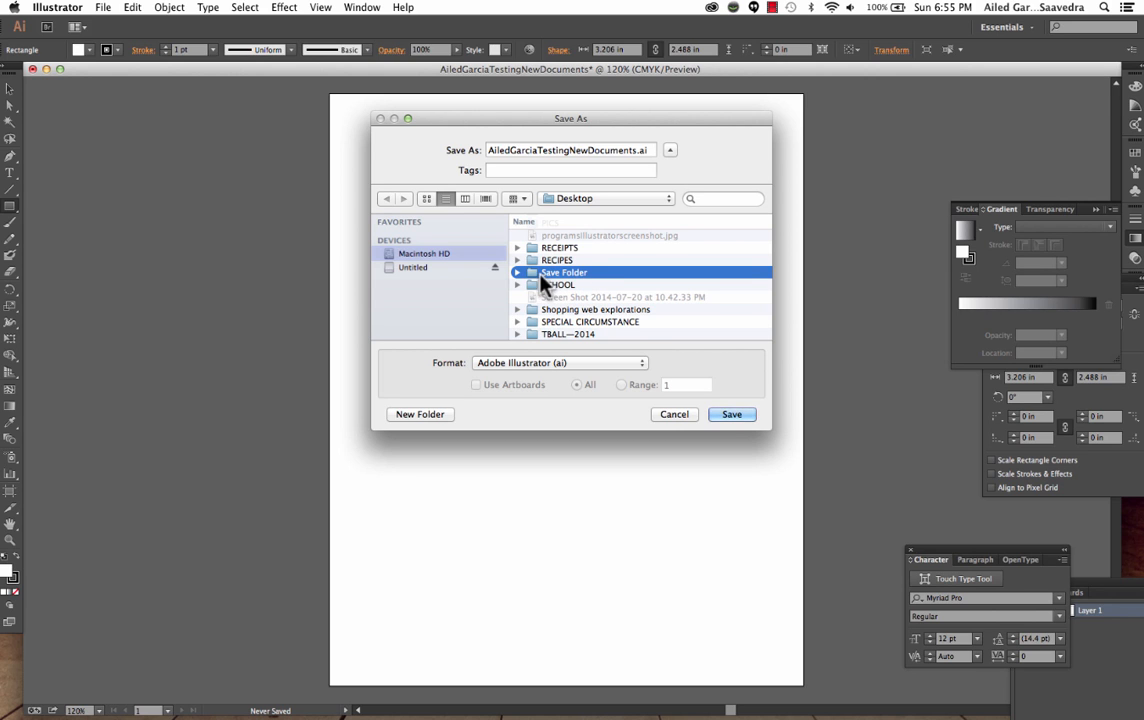
click(442, 416)
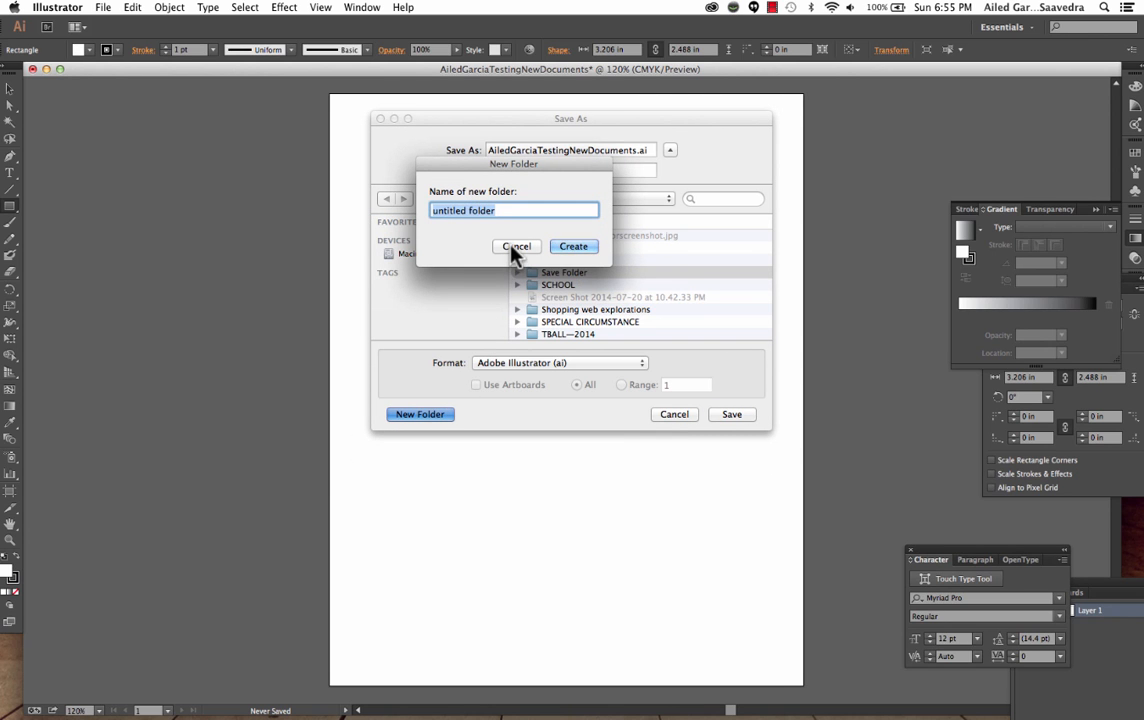
text(AiledGarcia_Dont)
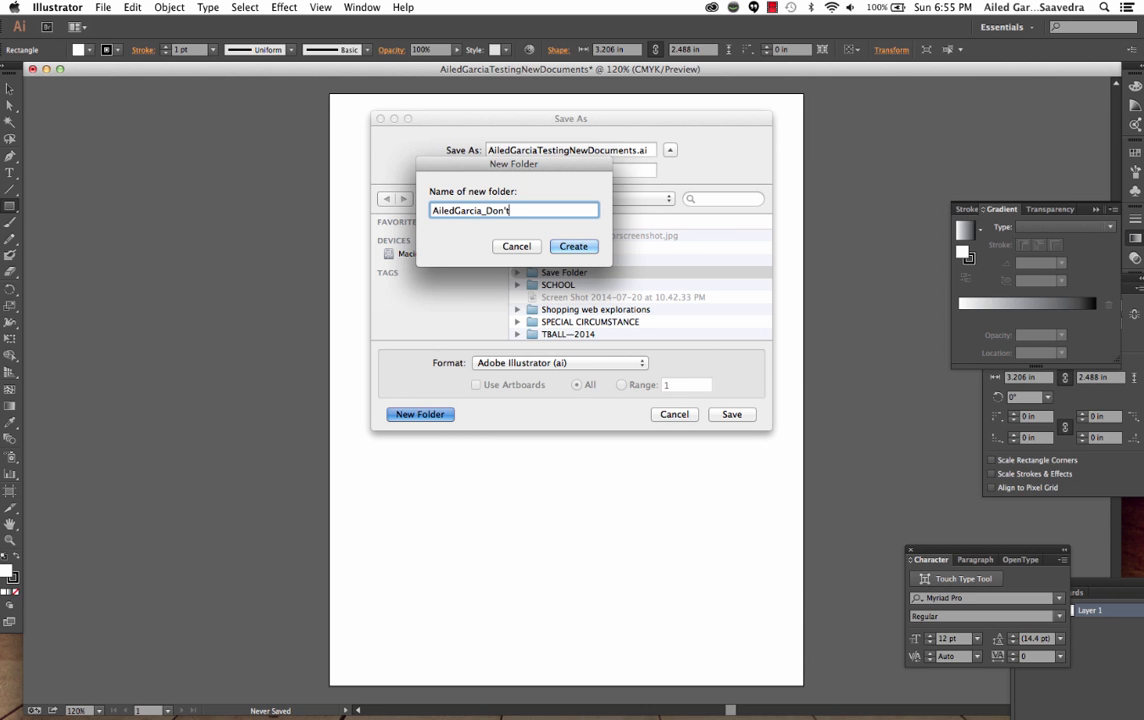
text(Delete)
click(566, 248)
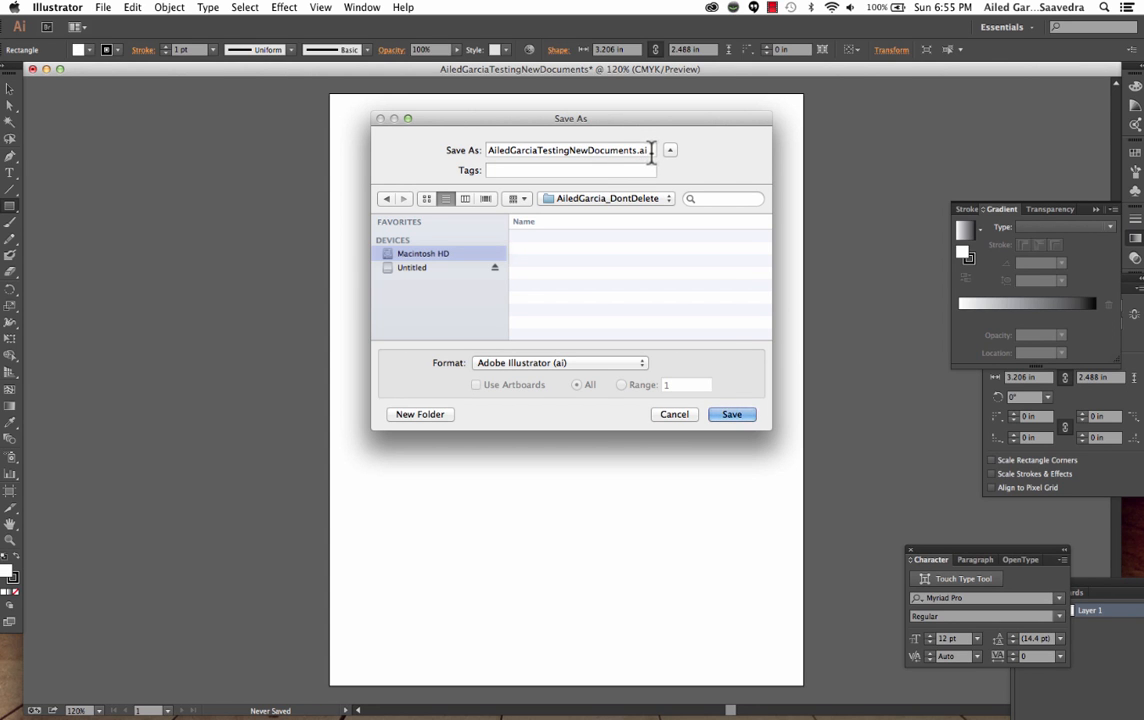
Save the document with its .ai extension in Adobe Illustrator format, keeping the Illustrator CC version.
drag(650, 152, 638, 152)
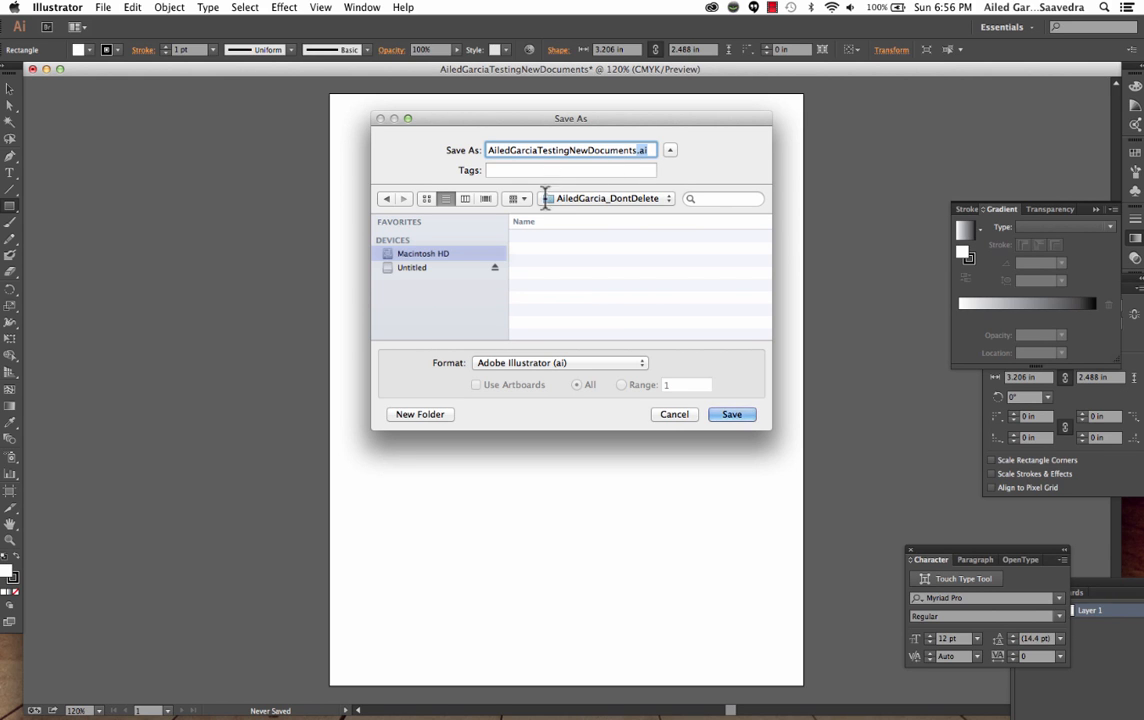
click(731, 414)
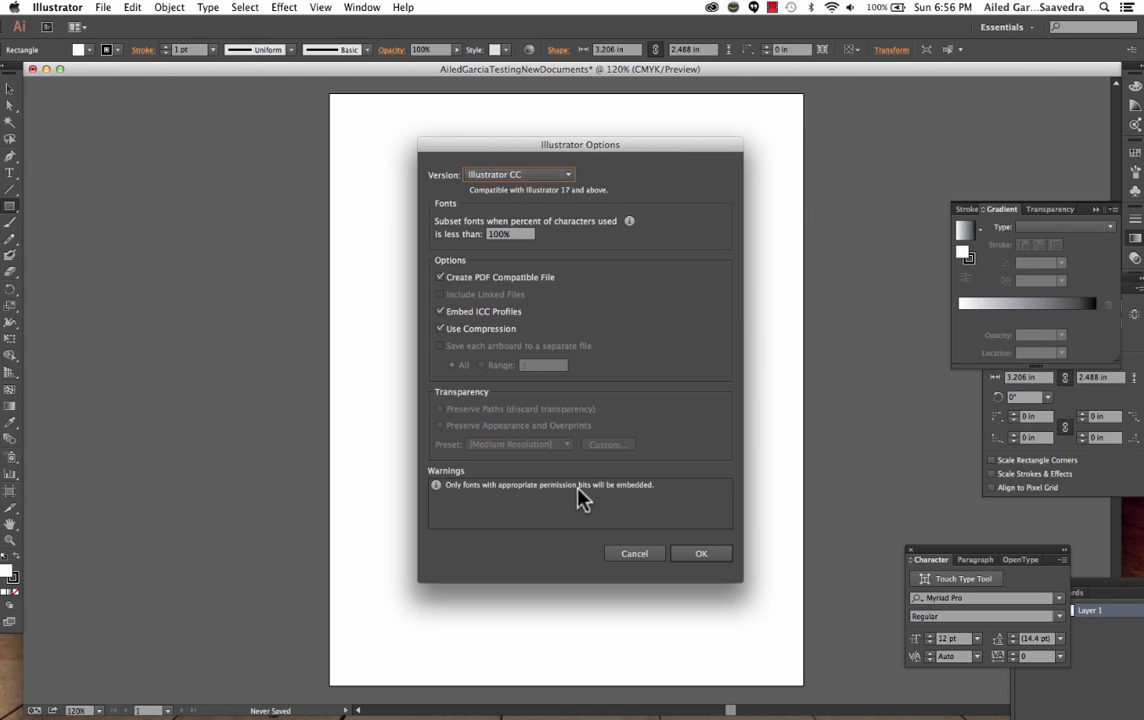
click(573, 174)
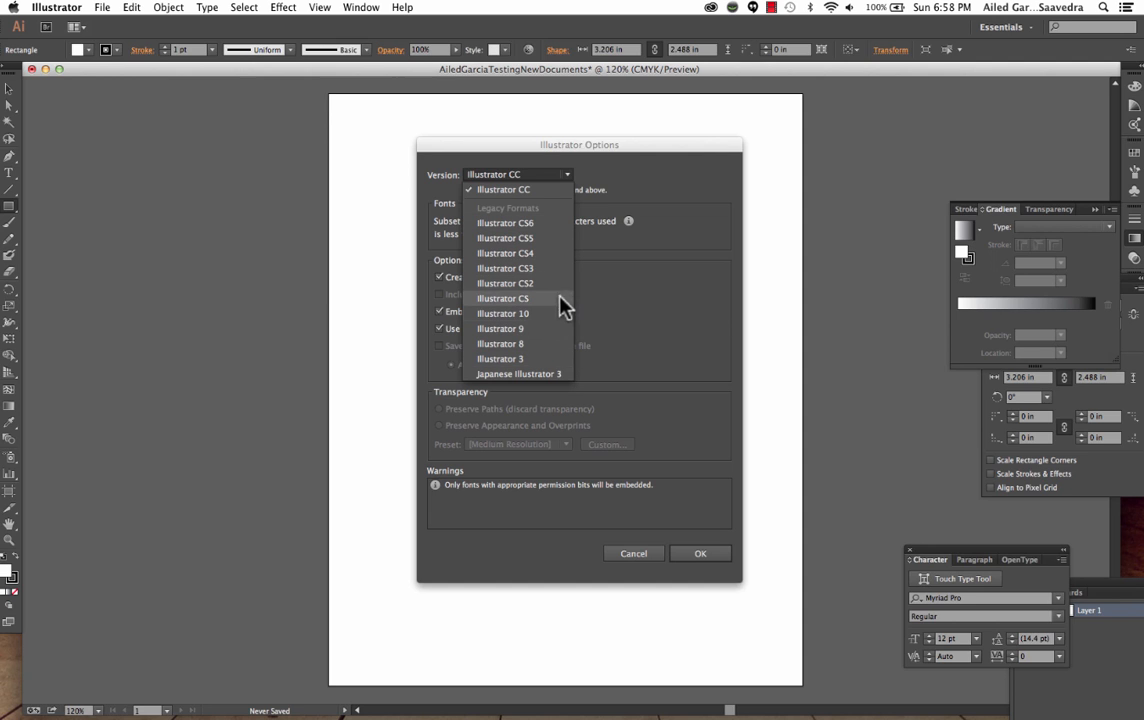
click(564, 181)
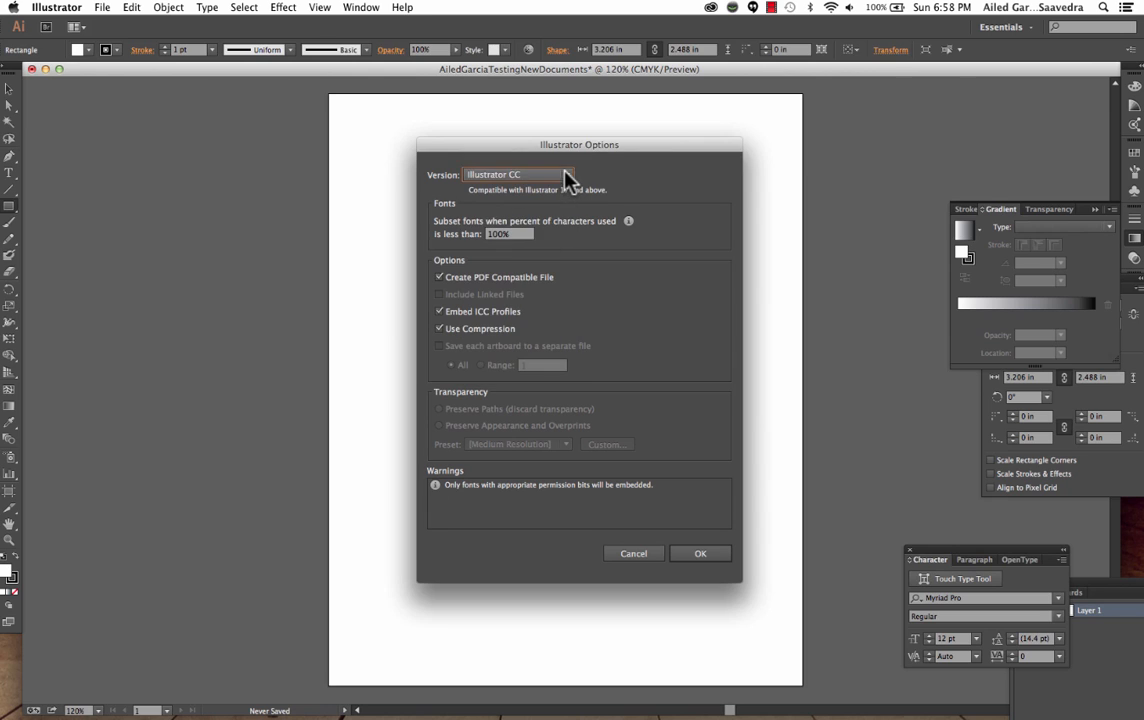
click(706, 554)
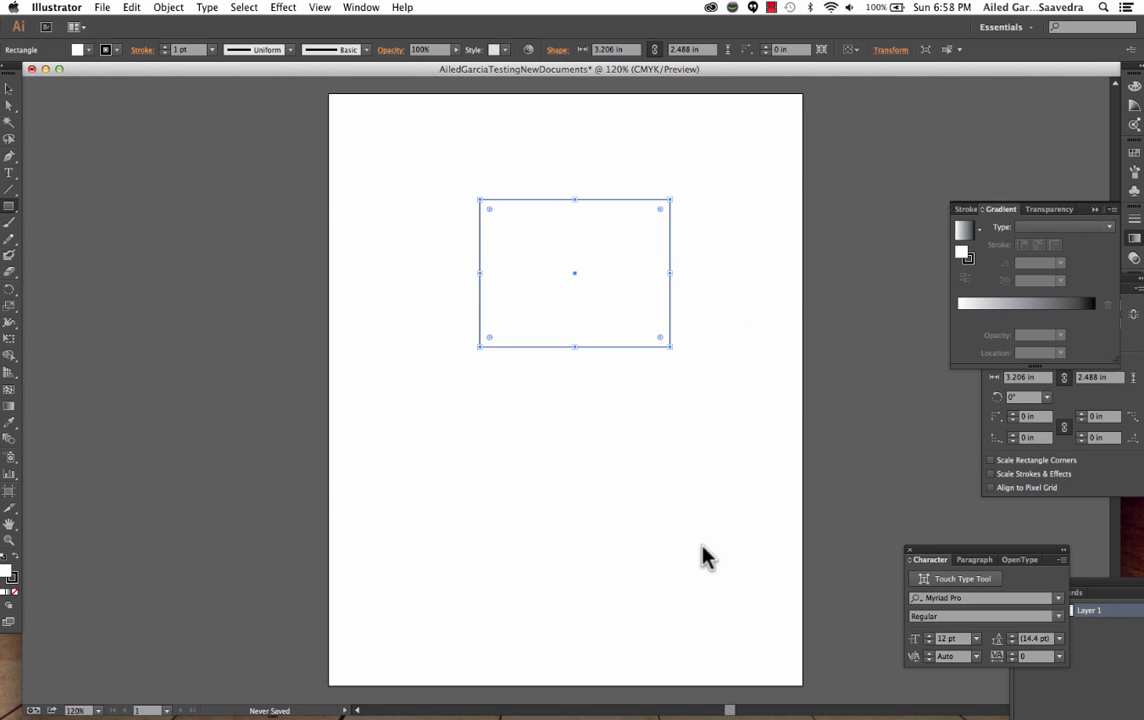
Close the saved document, switch to Finder and open Save Folder on the desktop.
click(102, 7)
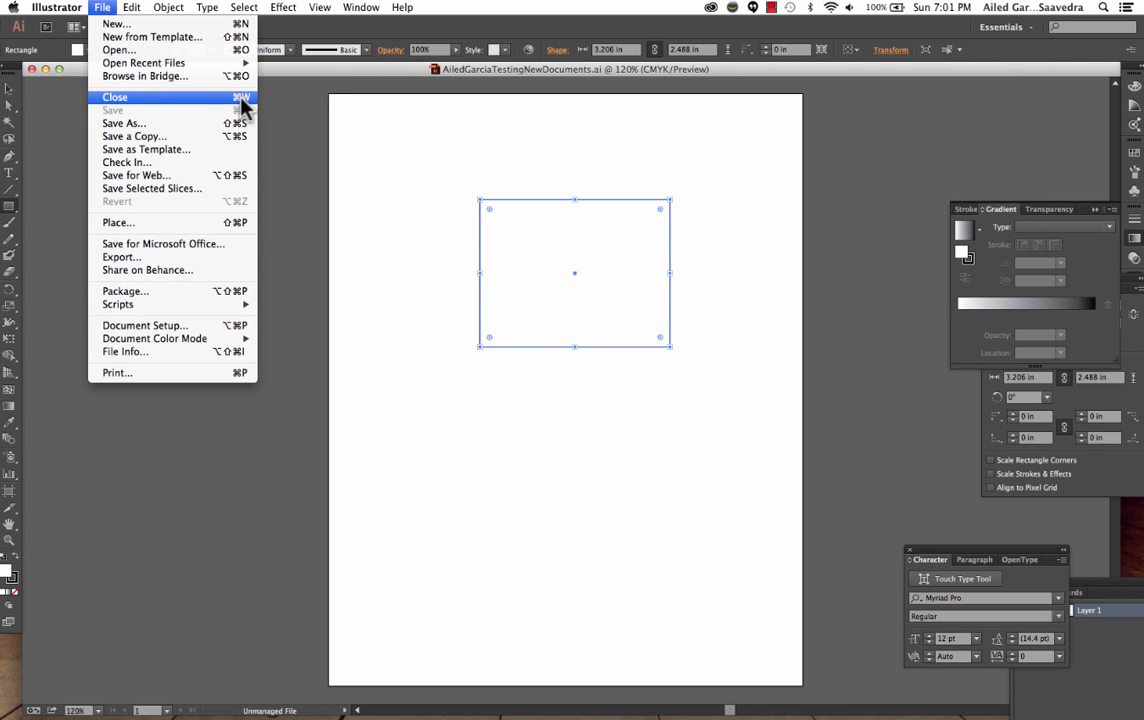
click(238, 97)
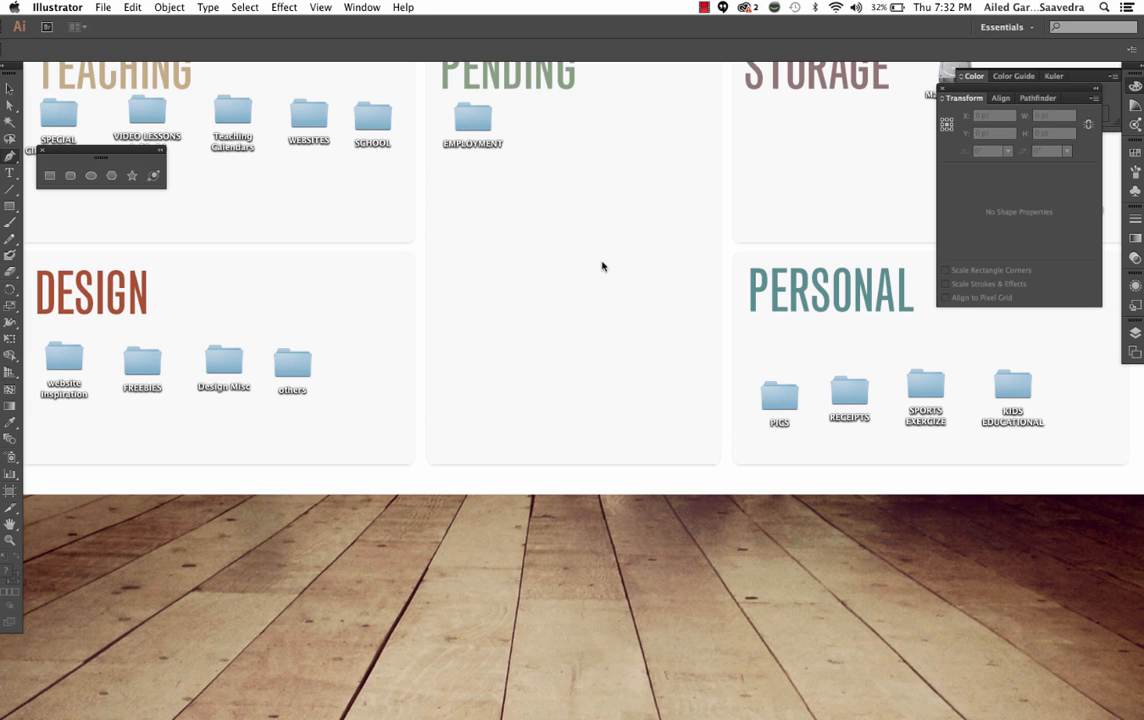
click(862, 189)
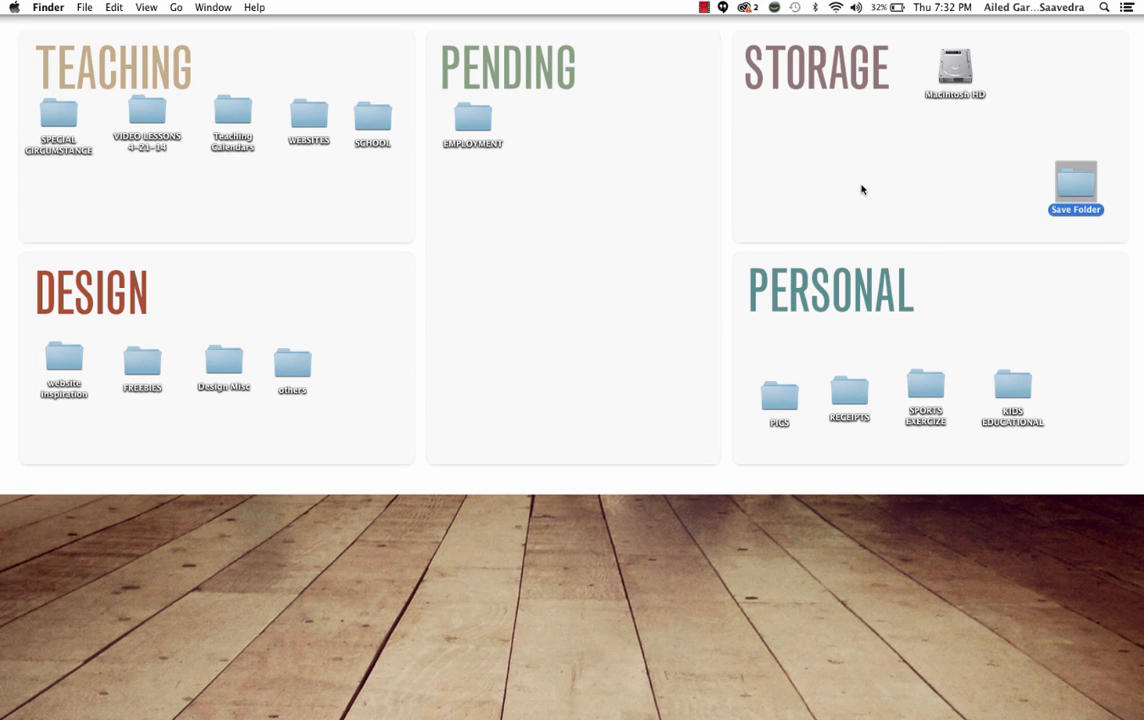
double_click(1068, 186)
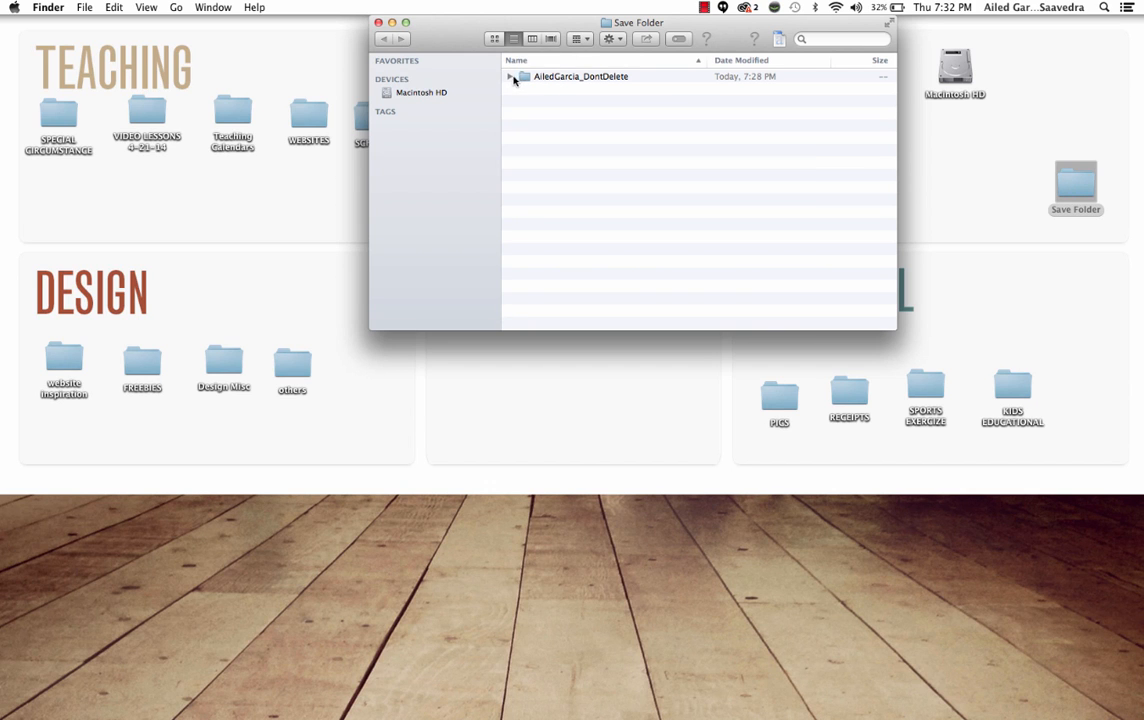
Expand the personal _DontDelete folder inside Save Folder and open the saved .ai document in Illustrator.
click(511, 77)
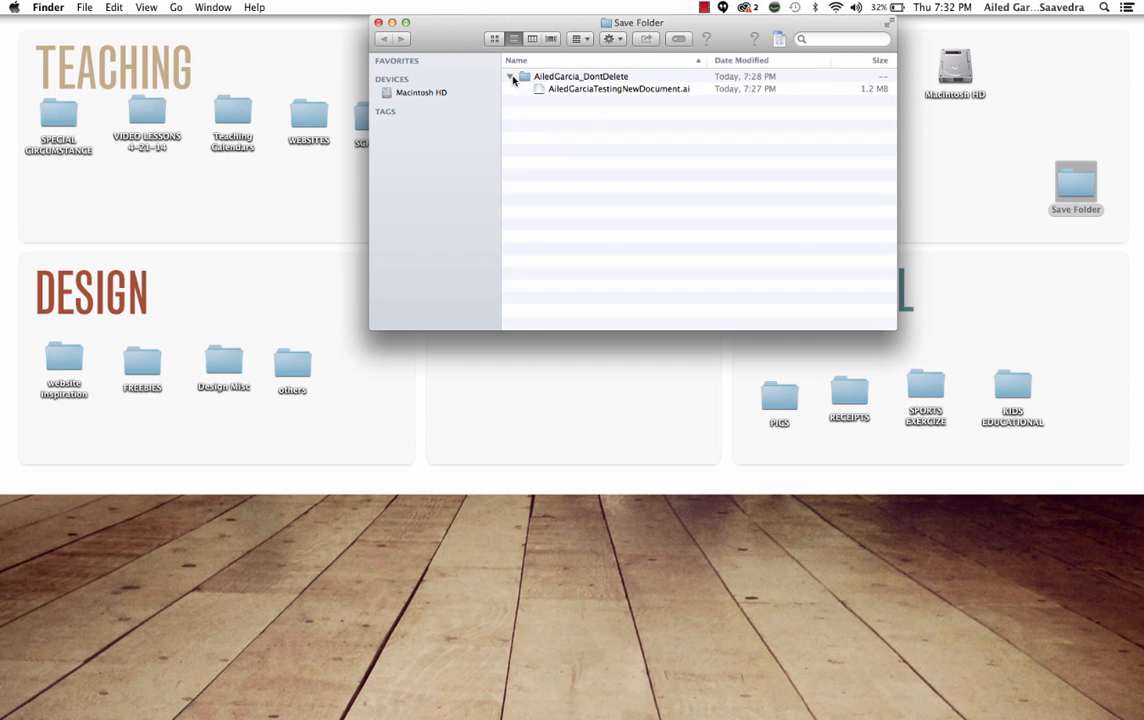
double_click(563, 90)
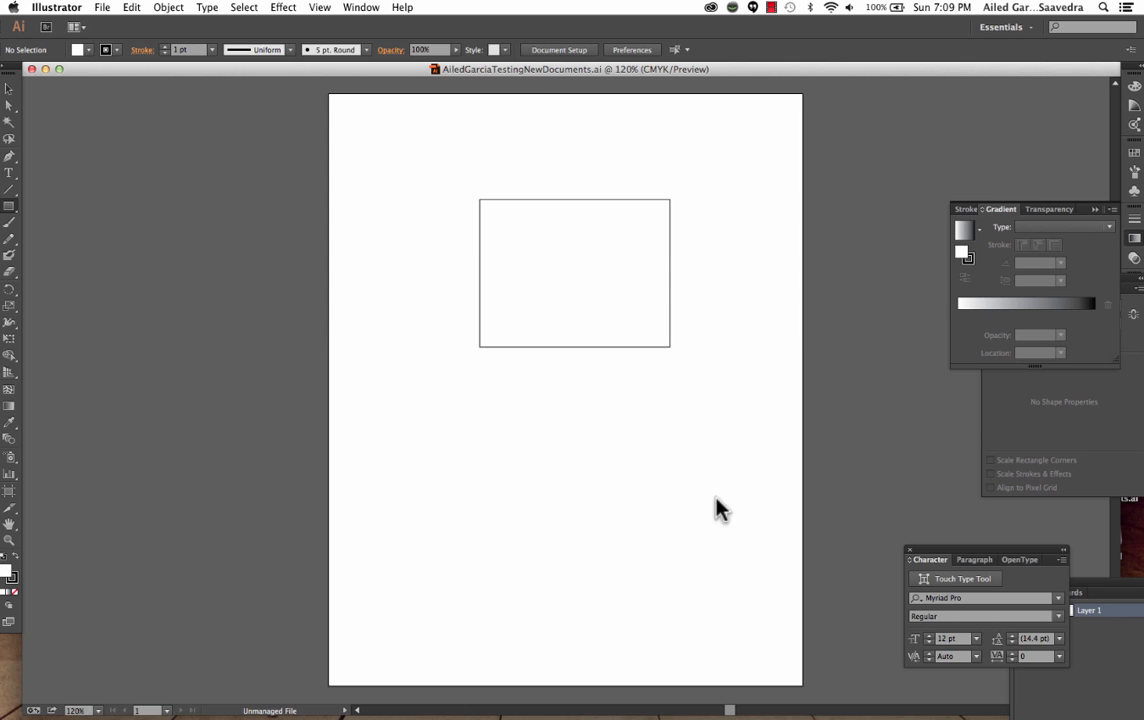
Edit the artboard from Document Setup, setting its width to 8.5 in and height to 10.5 in, and return to the Selection tool.
click(548, 49)
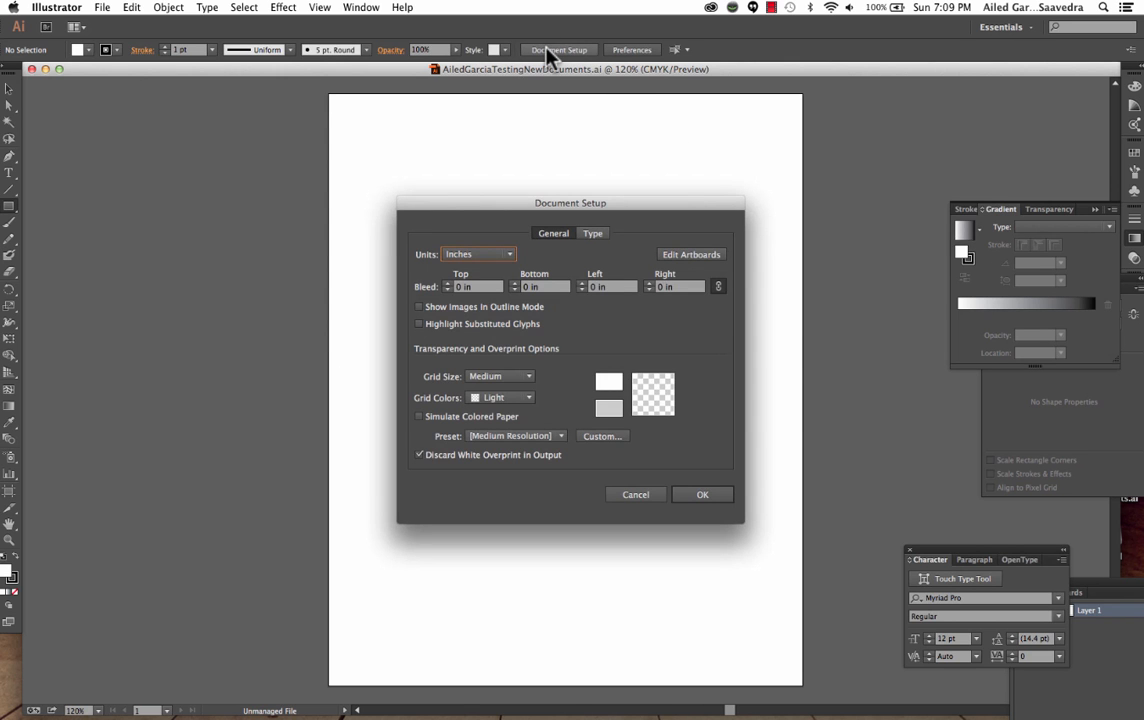
click(707, 256)
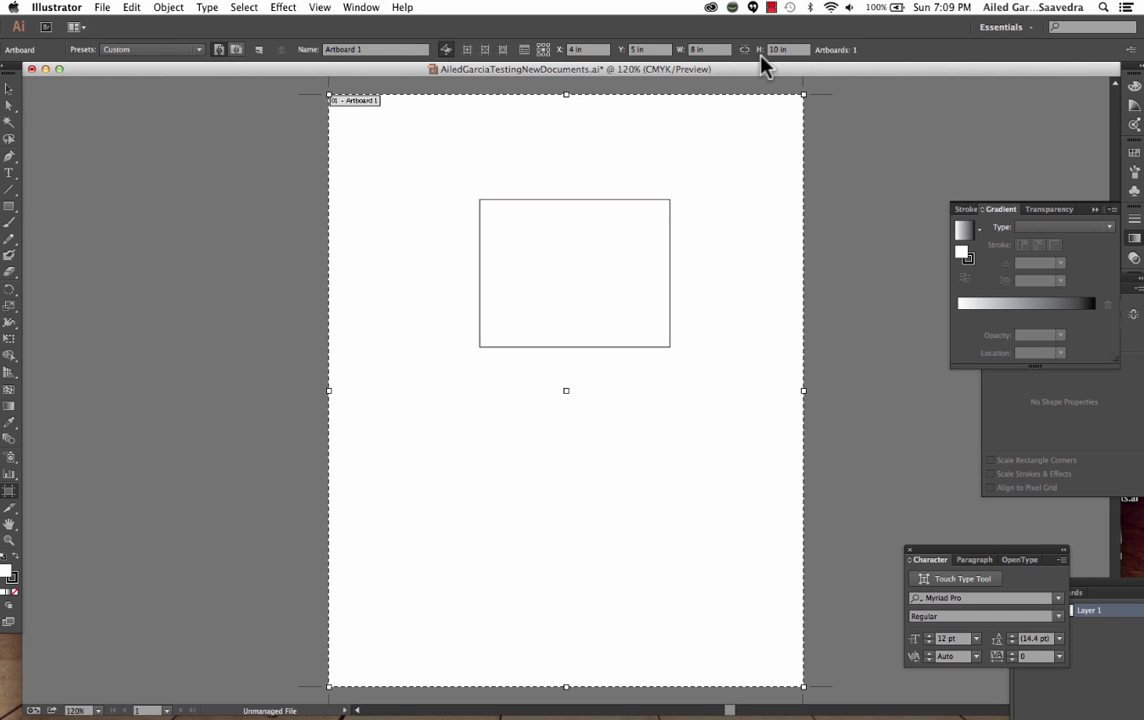
click(697, 49)
key(Tab)
click(694, 49)
text(.5)
click(777, 50)
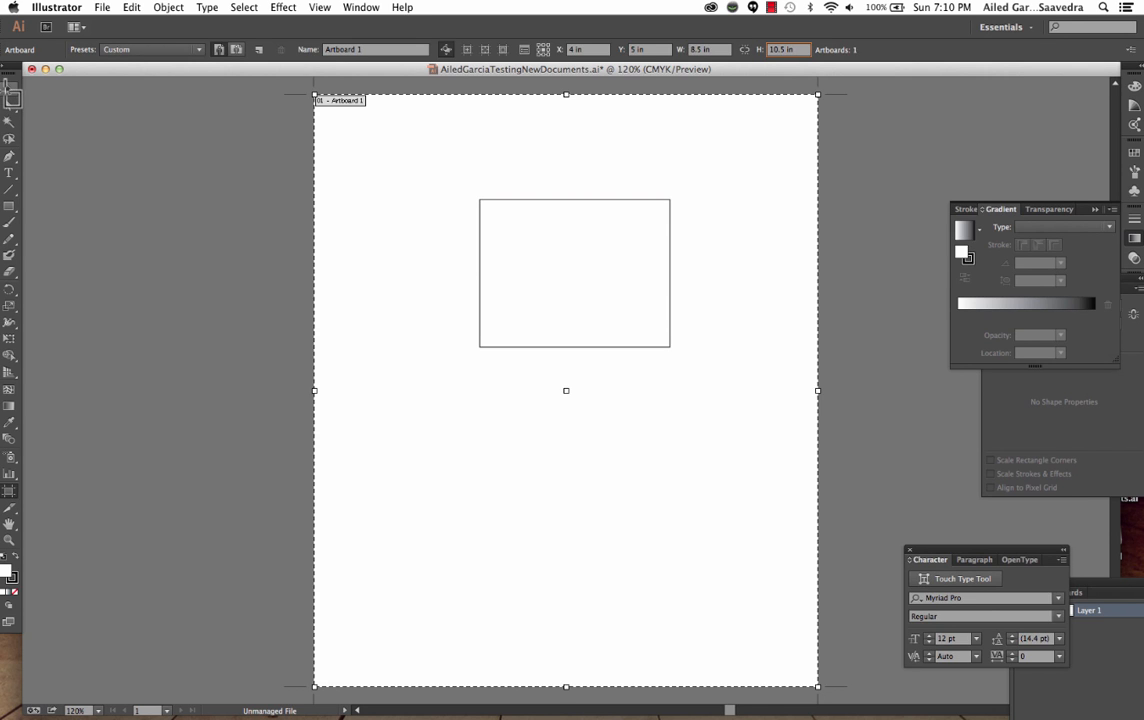
click(8, 90)
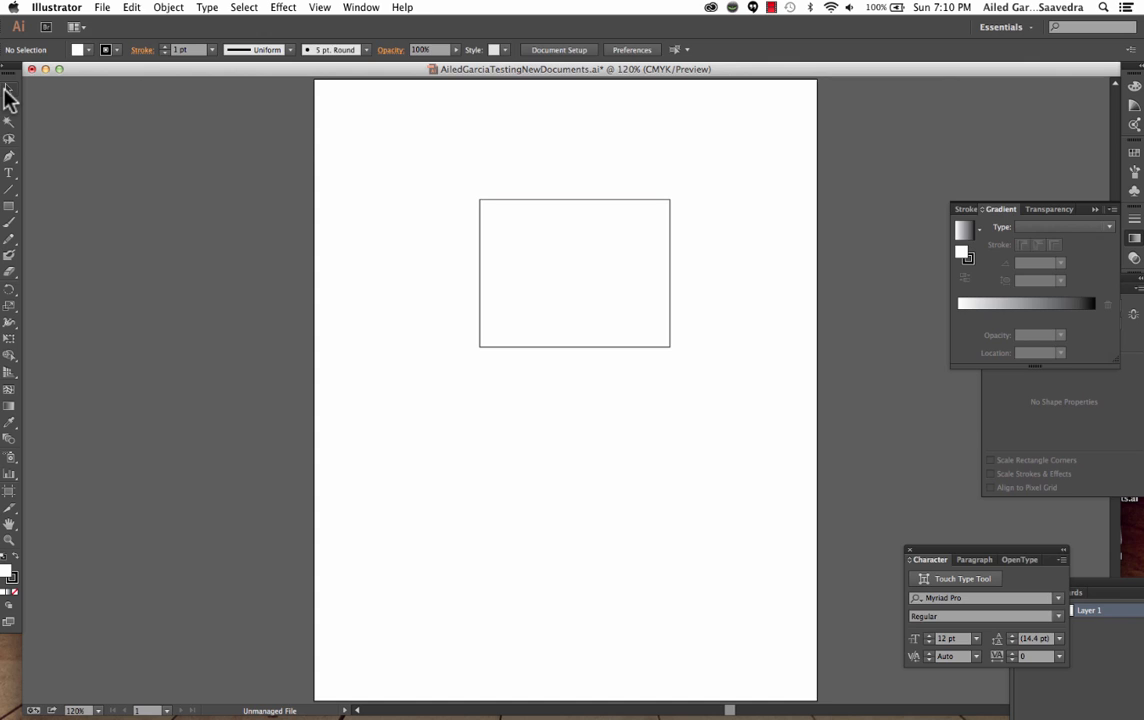